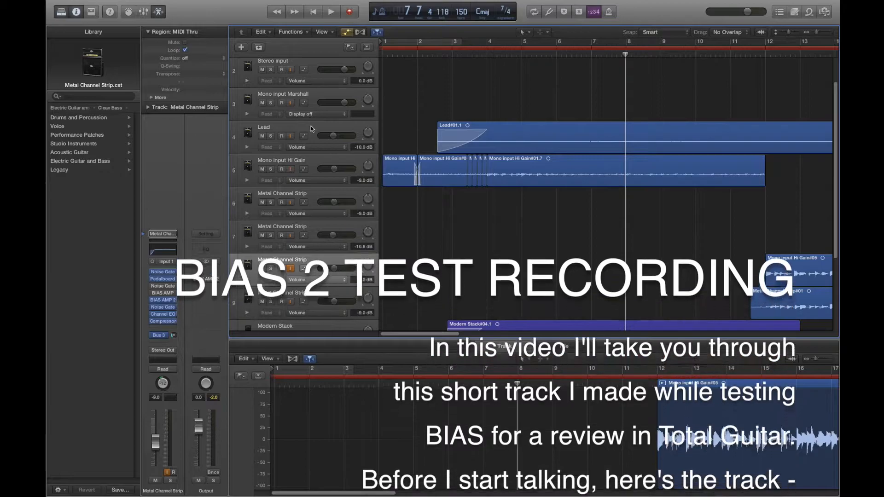
Look over the guitar, bass and drummer tracks and their regions along the whole project timeline
scroll(313, 170, "down", 1)
scroll(319, 189, "down", 4)
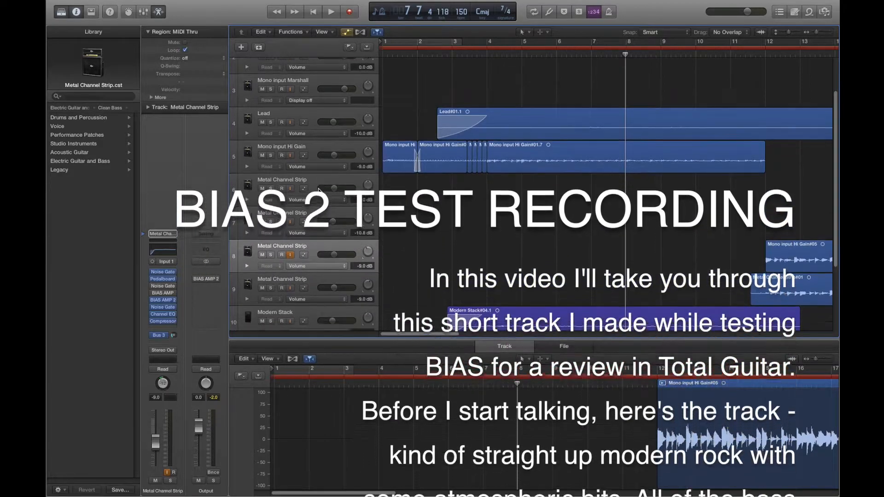
scroll(321, 237, "down", 10)
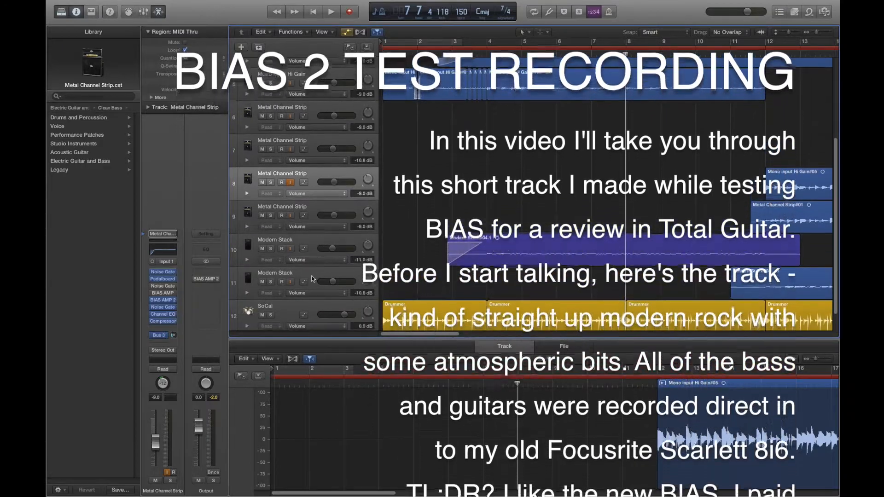
scroll(316, 260, "up", 15)
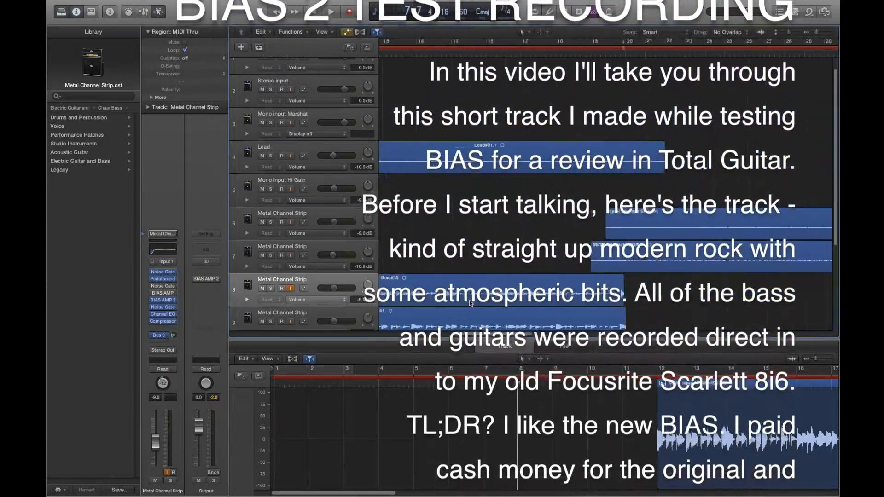
scroll(464, 303, "down", 12)
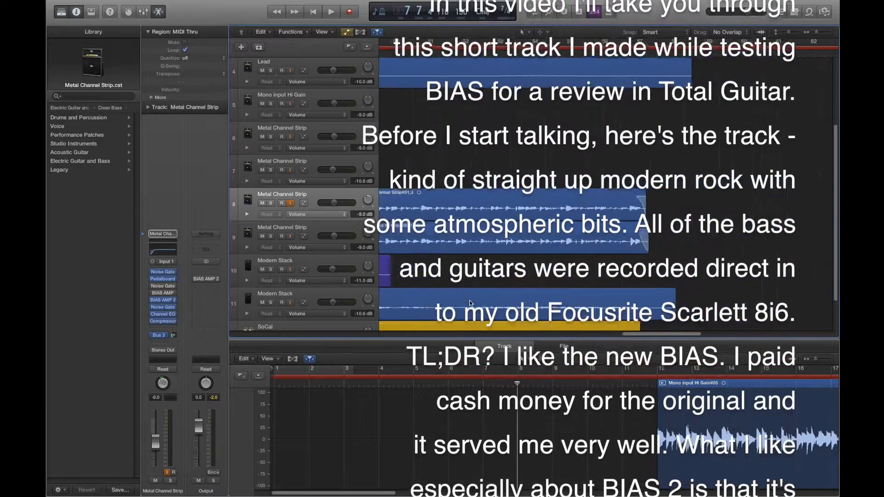
scroll(470, 303, "up", 9)
scroll(470, 303, "down", 9)
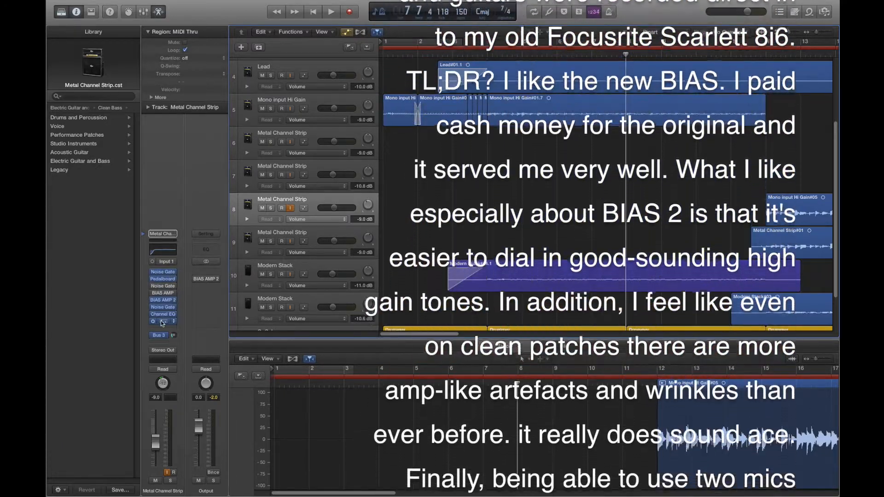
left_click(307, 267)
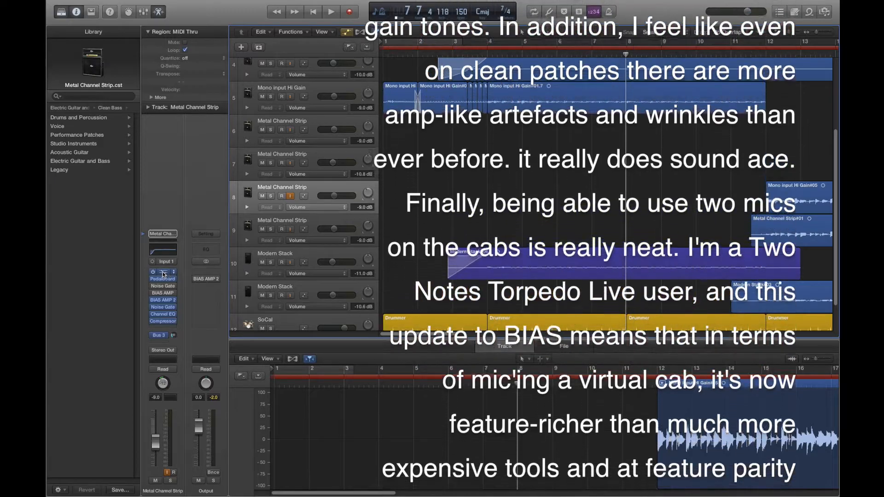
scroll(465, 197, "up", 5)
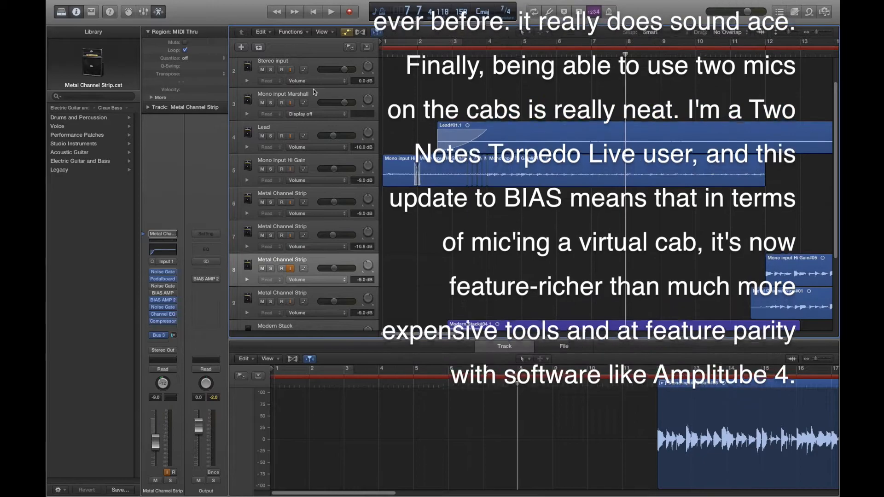
scroll(313, 174, "down", 2)
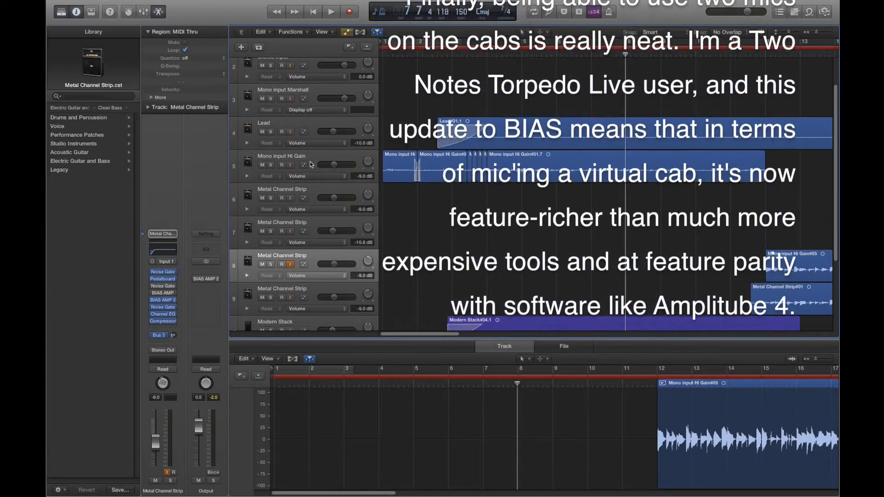
scroll(321, 220, "down", 4)
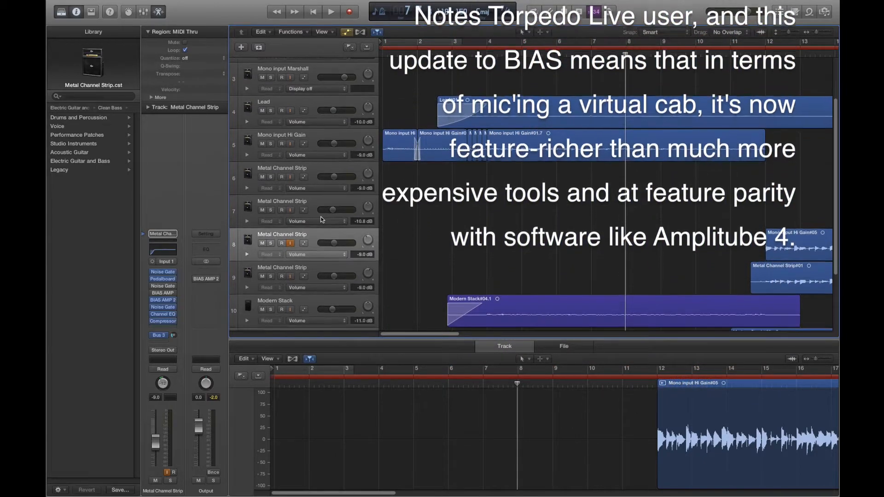
scroll(321, 254, "down", 5)
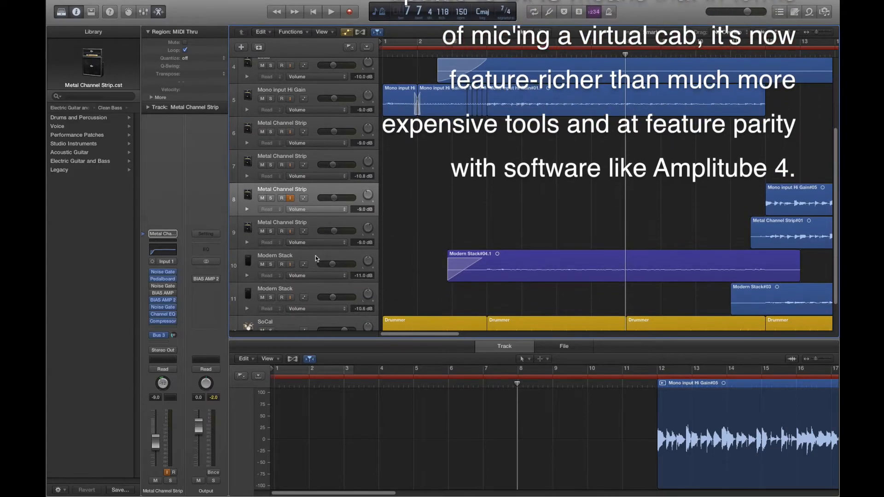
scroll(311, 303, "up", 4)
scroll(470, 303, "right", 10)
scroll(471, 303, "down", 3)
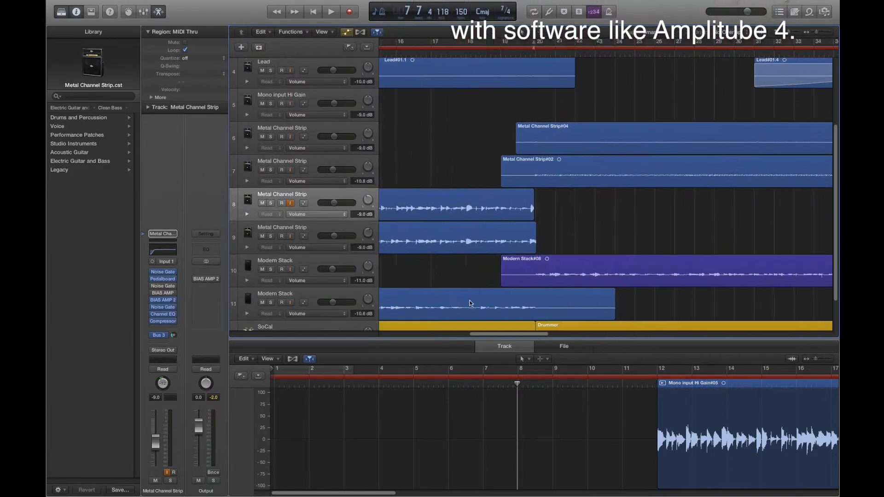
scroll(470, 303, "right", 10)
scroll(471, 302, "down", 5)
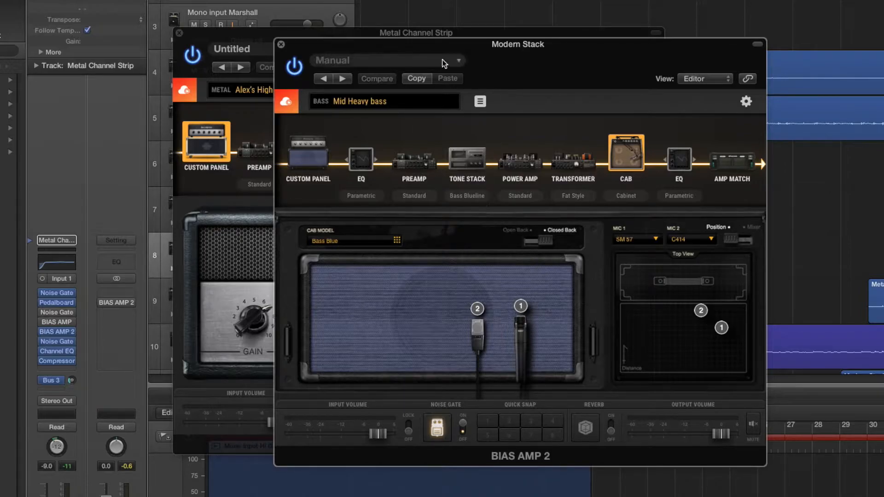
Bring the Metal Channel Strip's BIAS AMP 2 window forward and examine its preamp, power amp and transformer settings
left_click(422, 34)
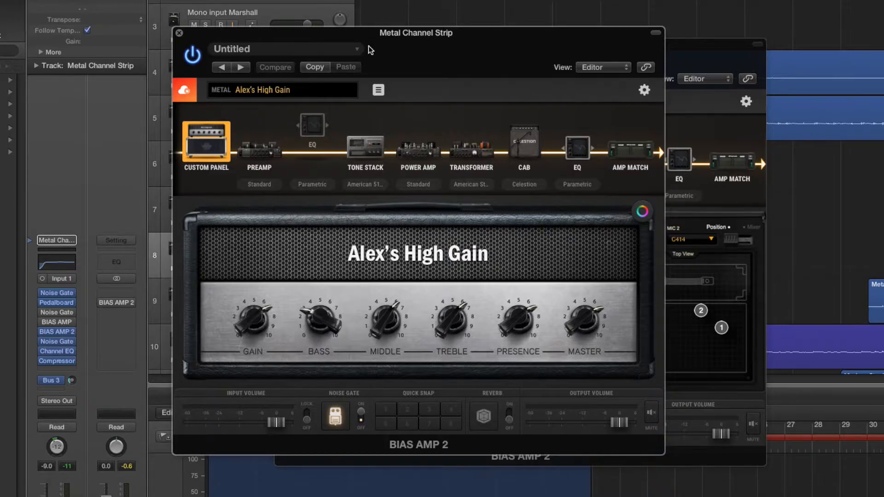
mouse_move(69, 304)
left_click(260, 151)
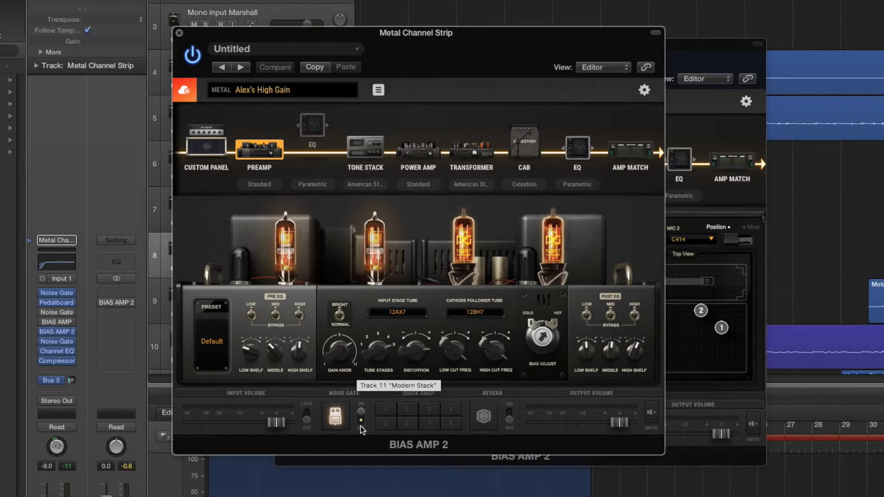
left_click(419, 156)
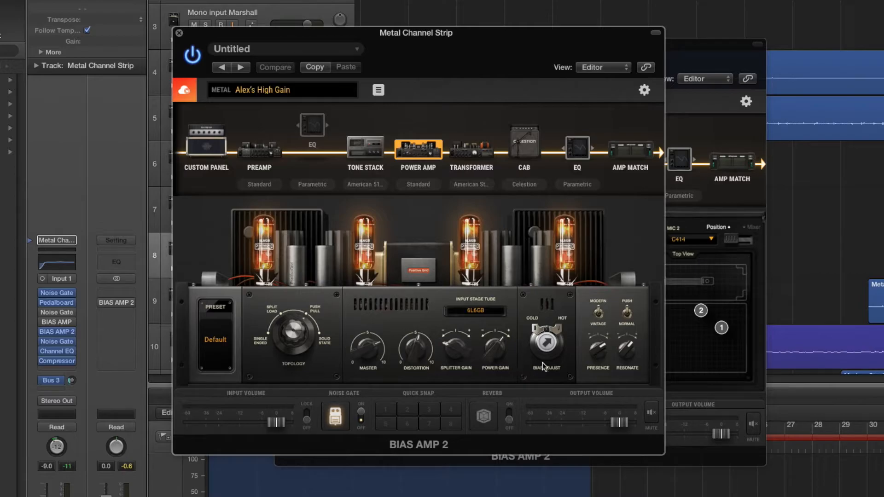
left_click(482, 152)
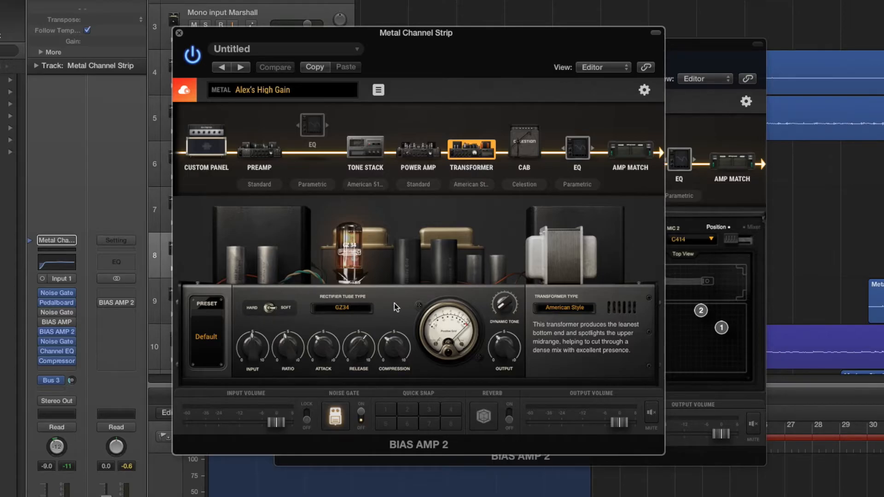
Inspect the high-gain amp's Vintage 30 cabinet, comparing its microphone position view with the mic mixer
left_click(520, 141)
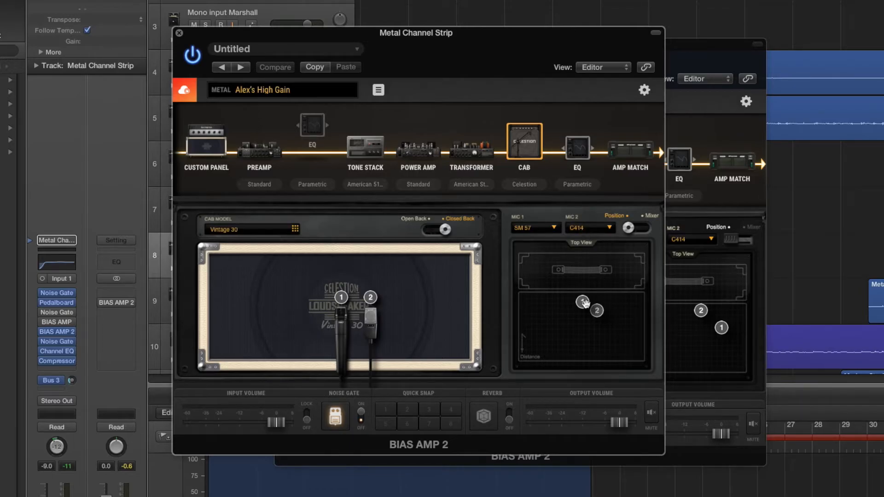
left_click(630, 230)
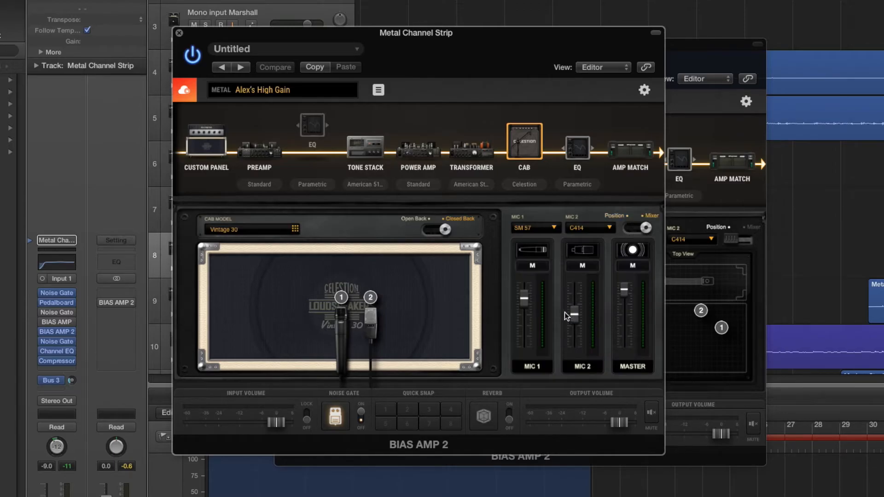
left_click(645, 229)
Bring the Modern Stack's Mid Heavy bass amp forward and examine its custom panel, preamp, power amp and transformer
left_click(700, 52)
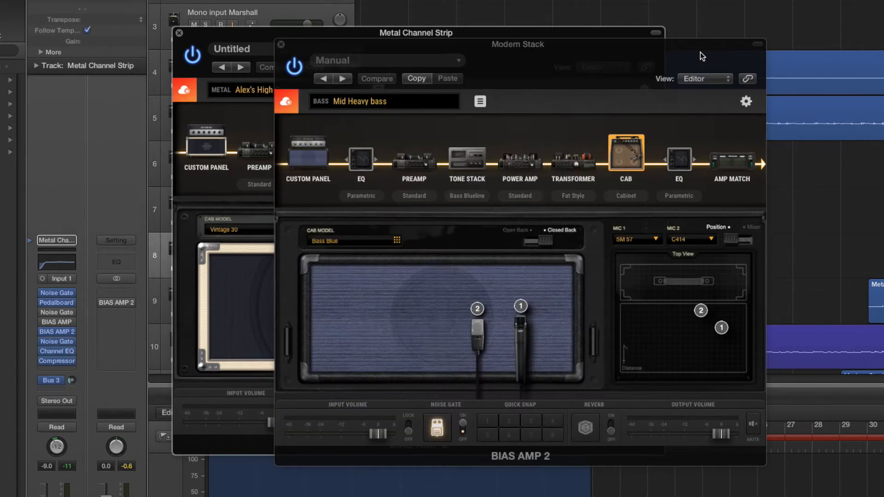
left_click(317, 160)
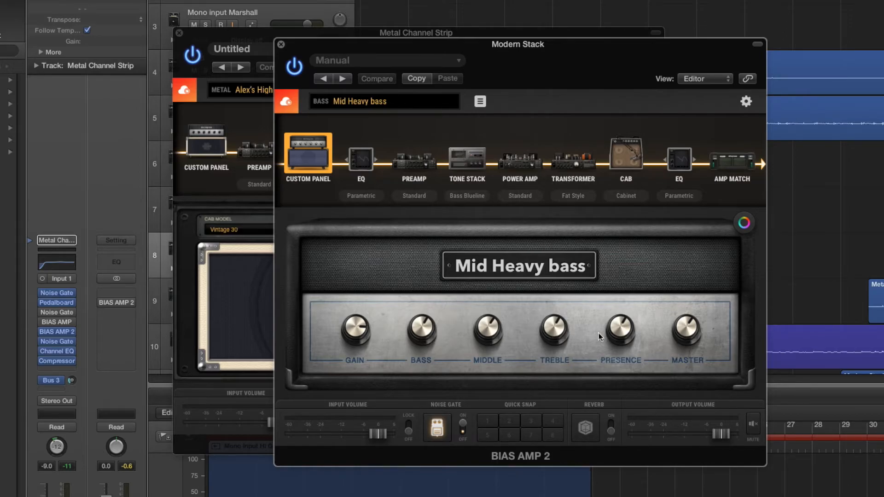
left_click(407, 160)
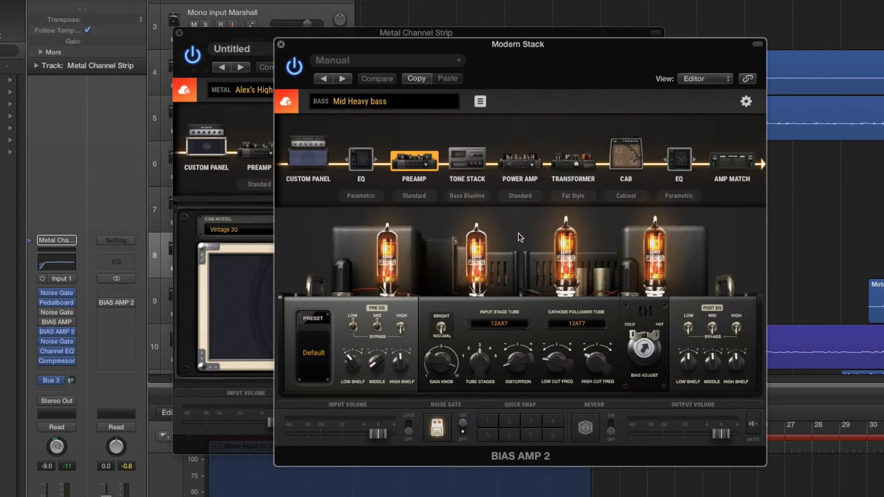
left_click(529, 174)
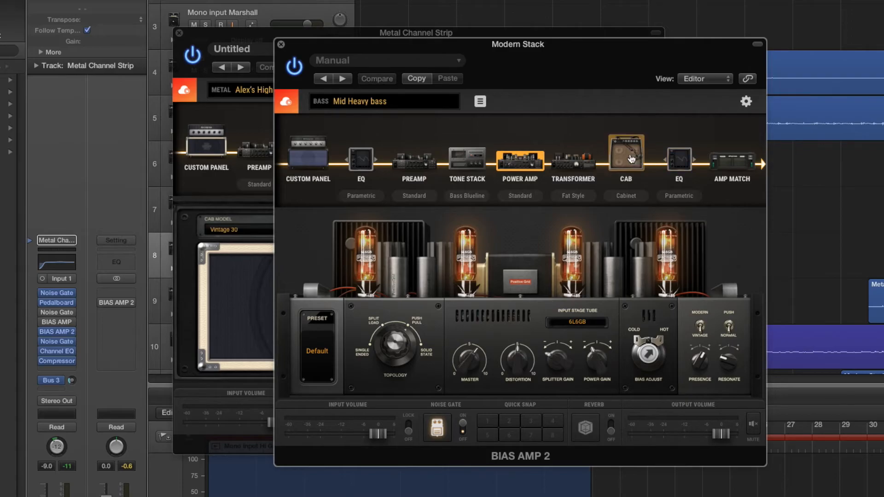
left_click(616, 158)
left_click(579, 161)
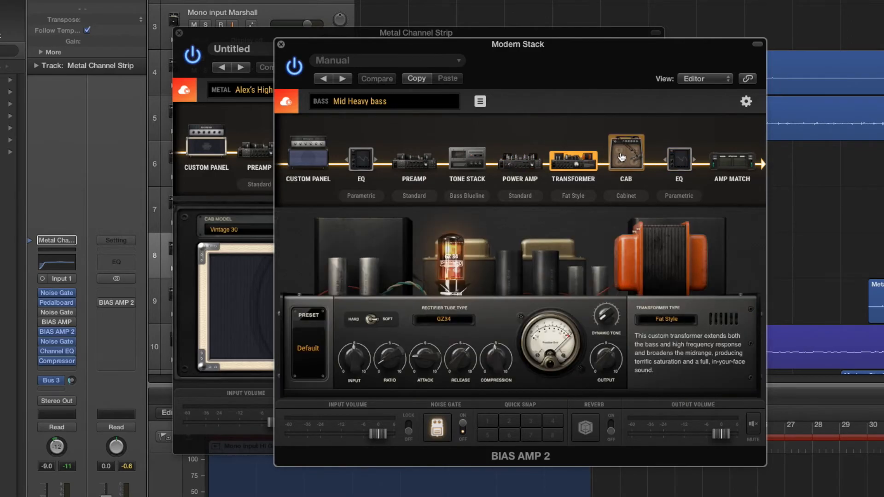
Inspect the bass amp's Bass Blue cabinet, checking mic positions and mic mixer, and return to the custom panel
left_click(621, 157)
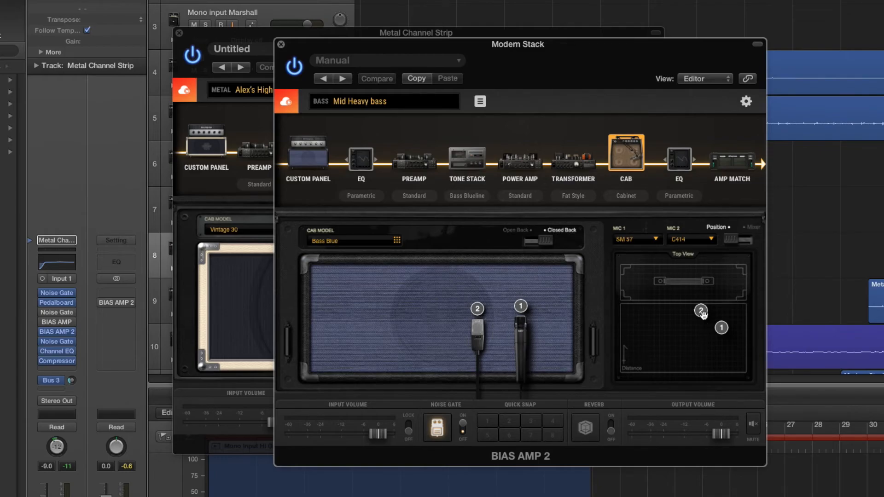
left_click(734, 240)
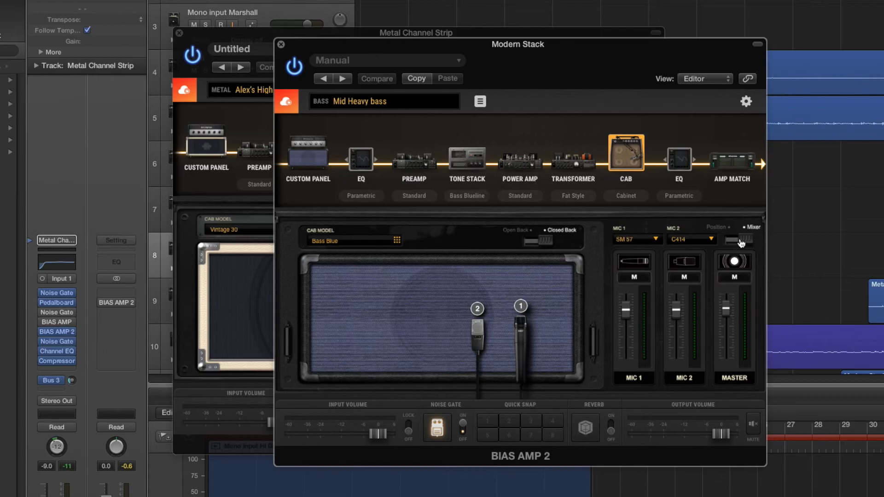
left_click(741, 241)
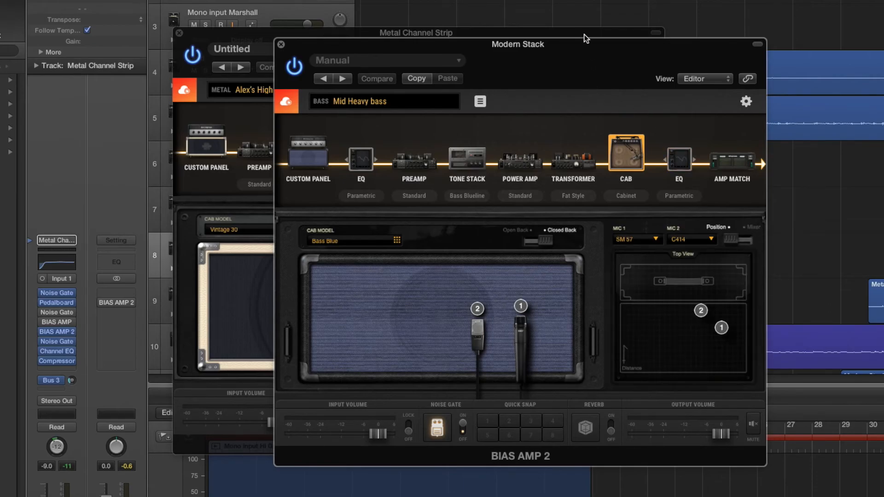
left_click(320, 152)
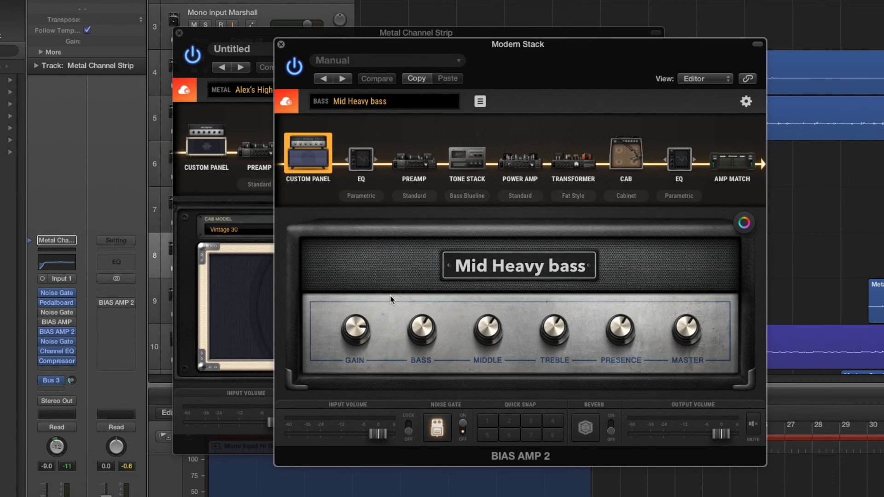